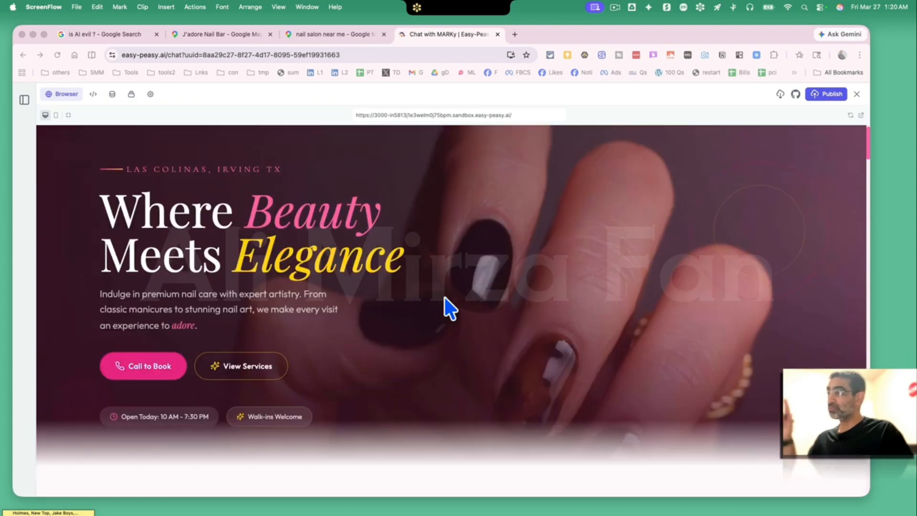
Review the generated nail salon website preview from the hero section through pricing and gallery to the testimonials
scroll(445, 298, "down", 8)
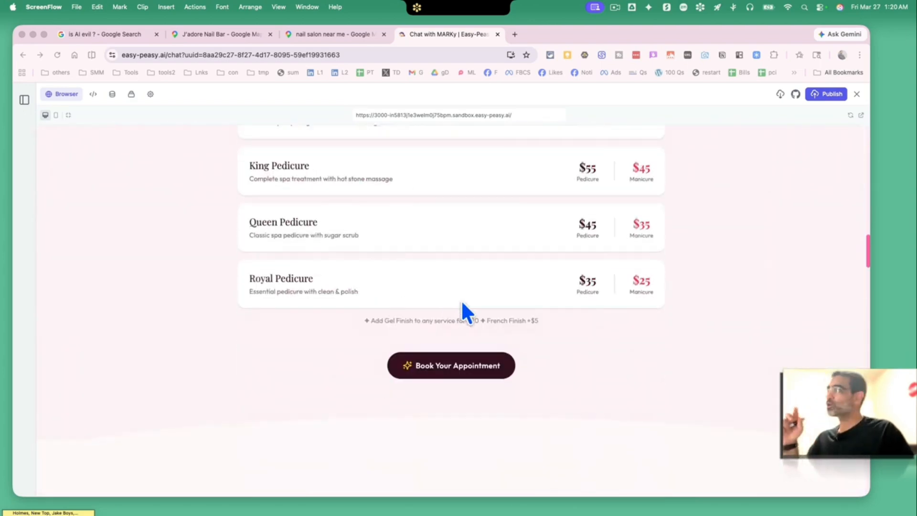
scroll(465, 303, "down", 5)
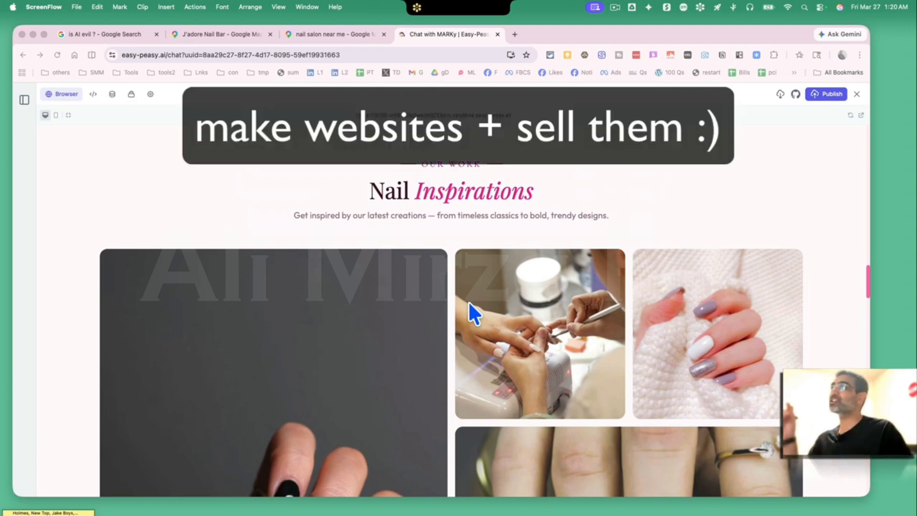
scroll(477, 319, "down", 5)
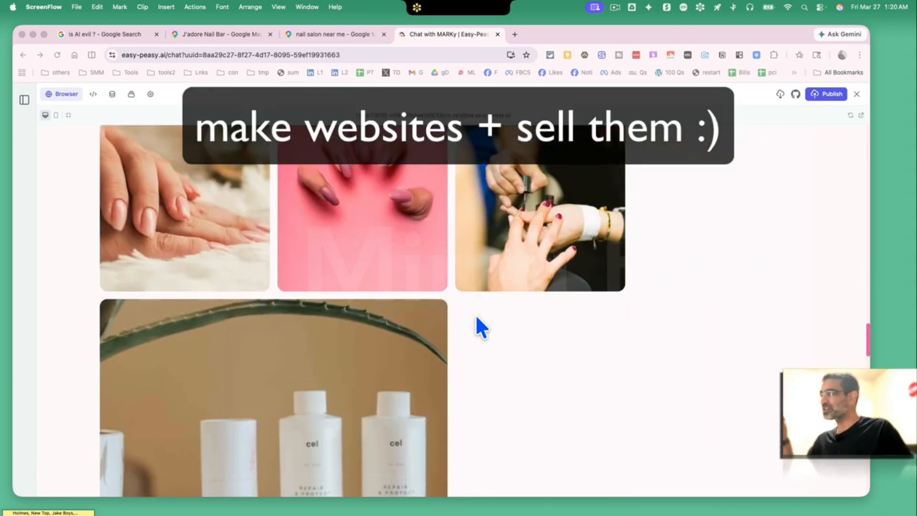
scroll(477, 319, "down", 5)
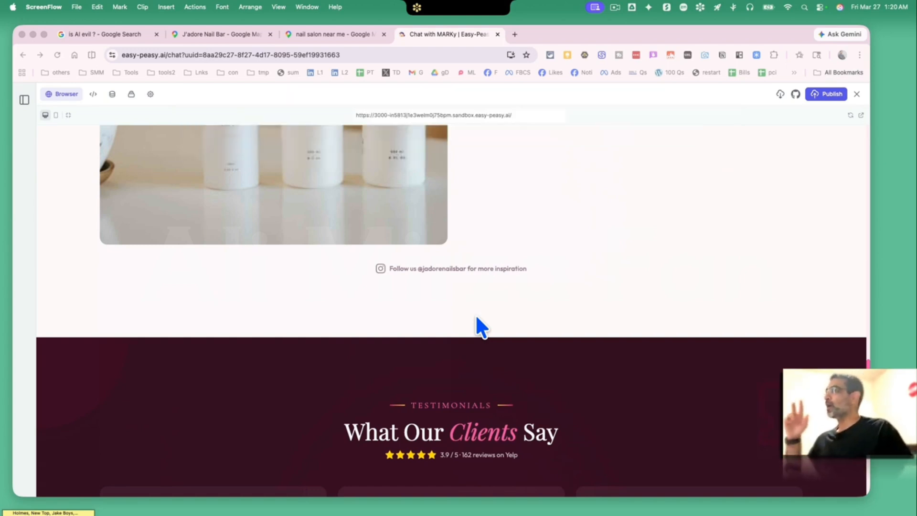
scroll(515, 338, "up", 10)
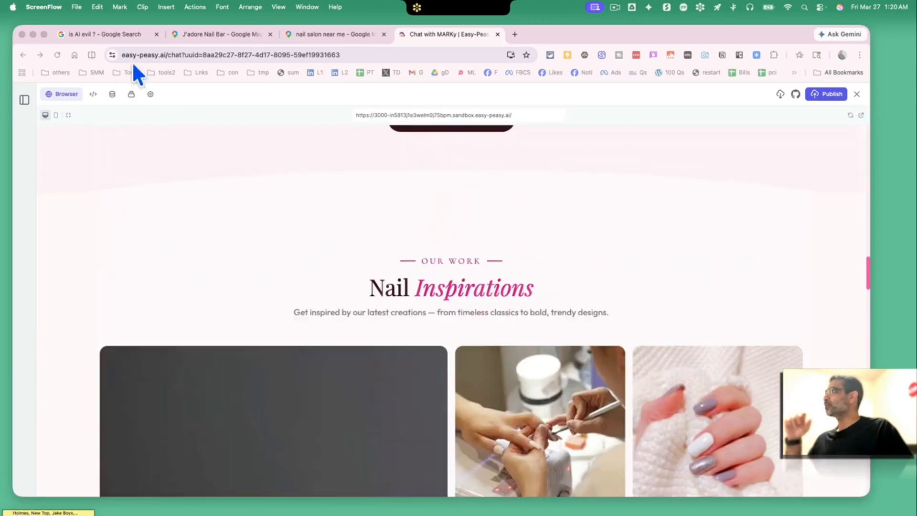
Switch to Google Maps and examine the J'adore Nail Bar listing, including its contact details and missing information
left_click(183, 38)
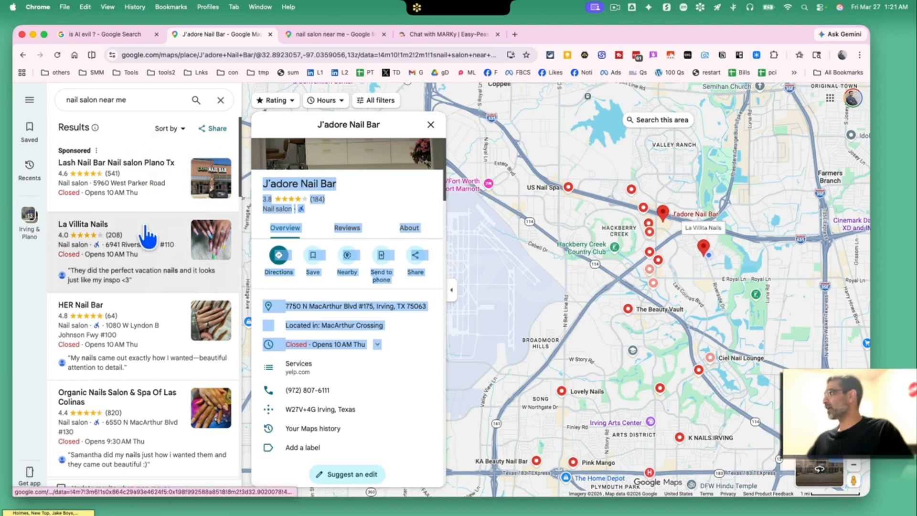
scroll(146, 234, "down", 4)
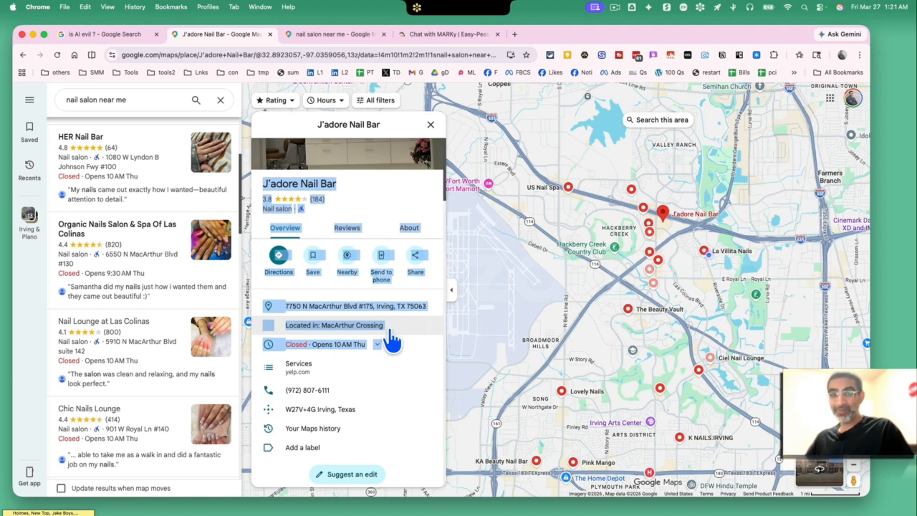
scroll(389, 277, "up", 3)
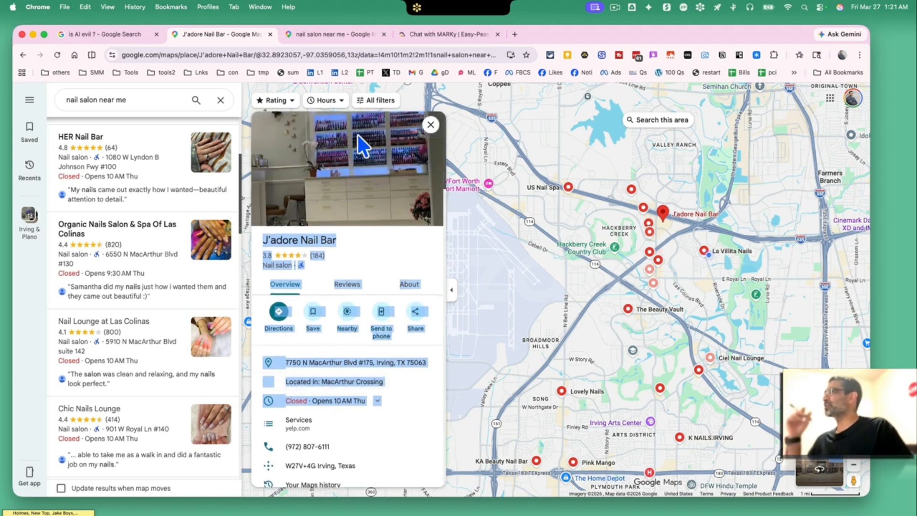
left_click(366, 249)
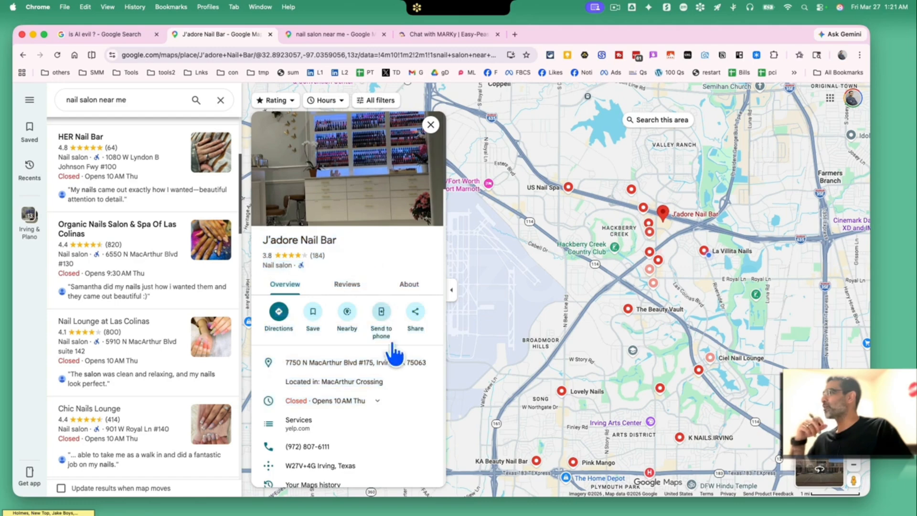
scroll(409, 402, "down", 3)
scroll(406, 396, "down", 5)
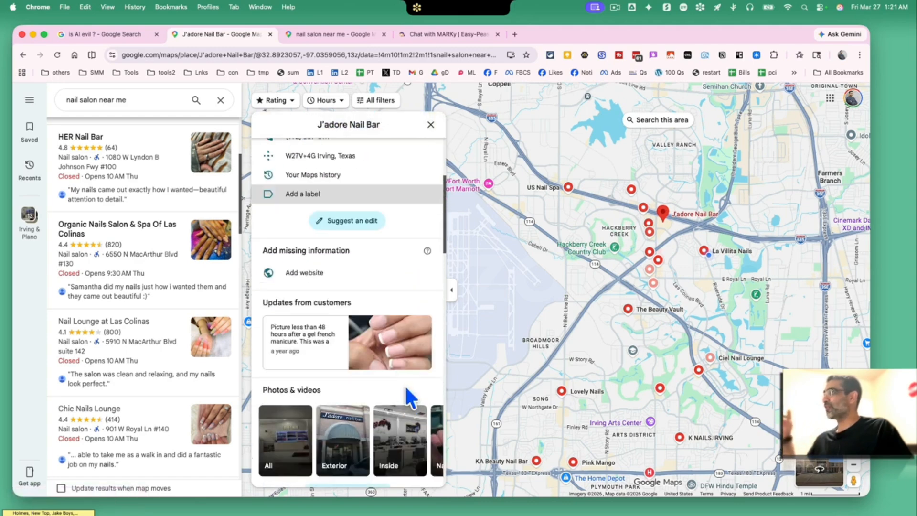
Copy the J'adore Nail Bar listing details, from the business name through the end of the contact section
scroll(405, 383, "up", 7)
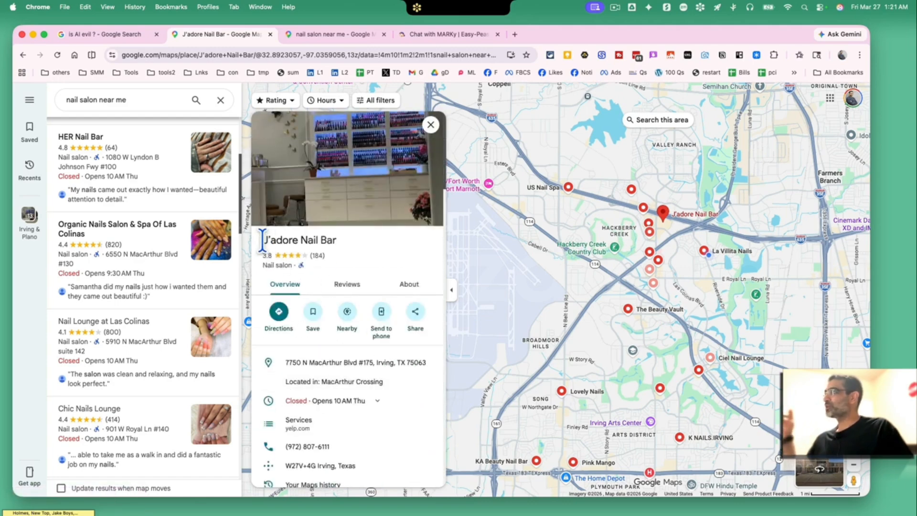
left_click_drag(262, 239, 389, 367)
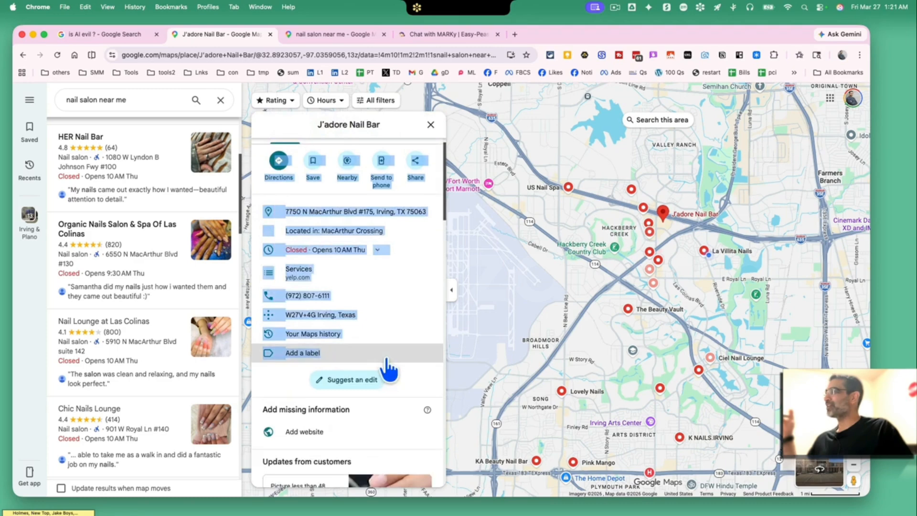
right_click(356, 282)
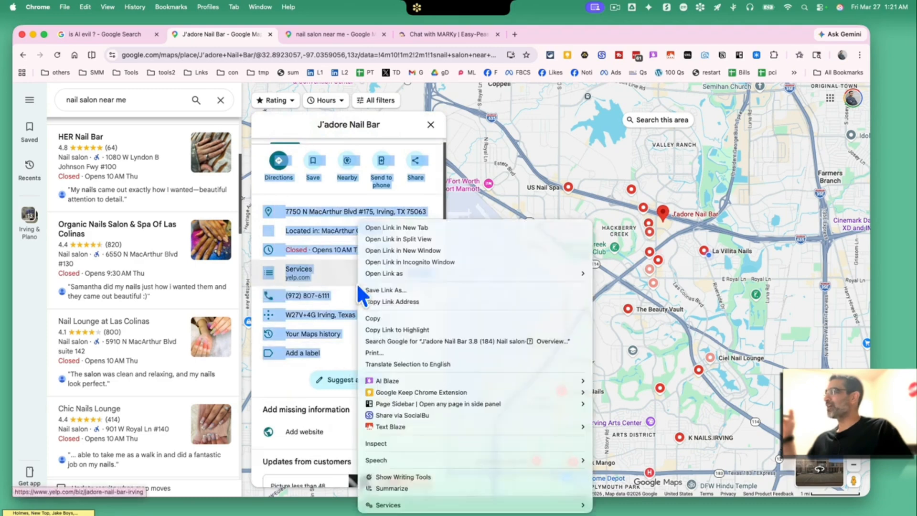
left_click(386, 318)
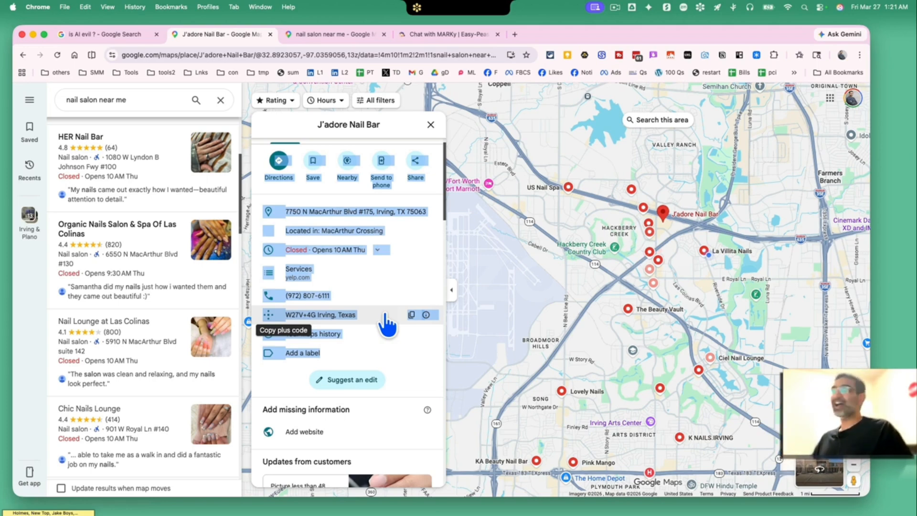
Return to the Easy-Peasy.AI site, load its home page at easy-peasy.ai and get started to reach the dashboard
left_click(414, 37)
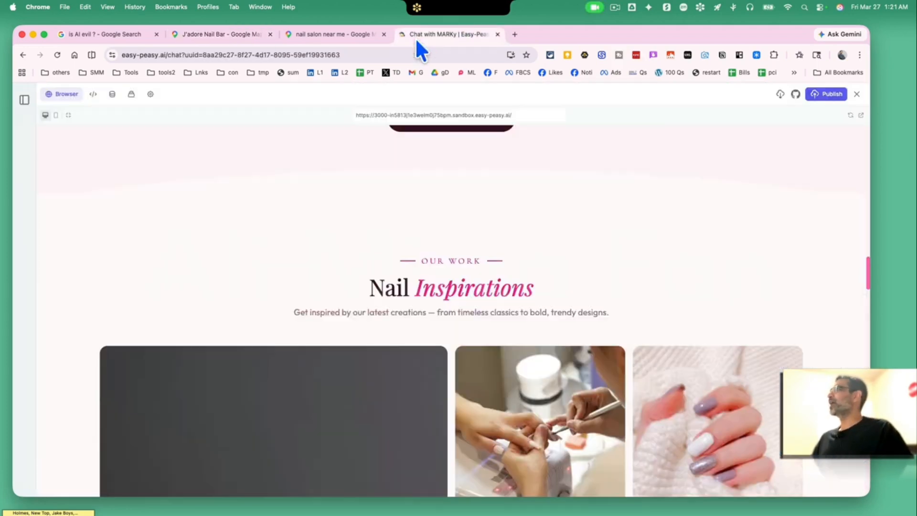
left_click_drag(167, 55, 173, 73)
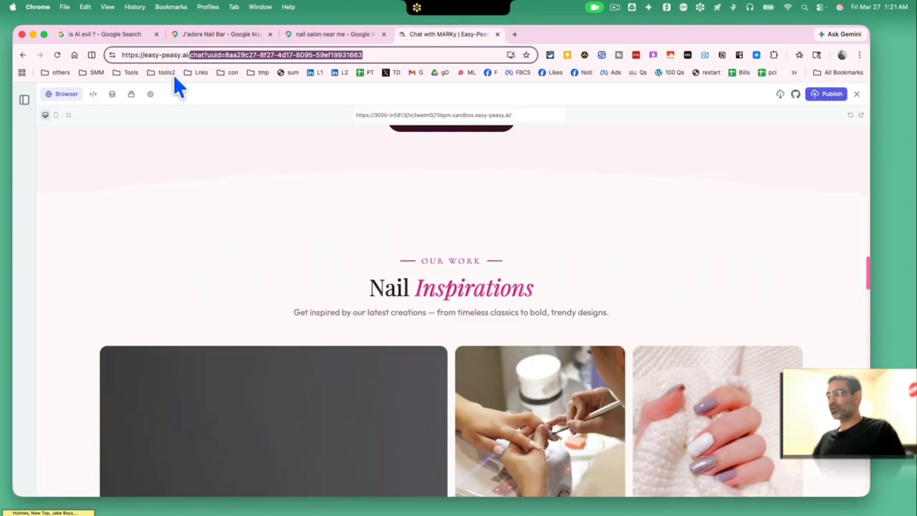
key("BackSpace")
left_click(173, 74)
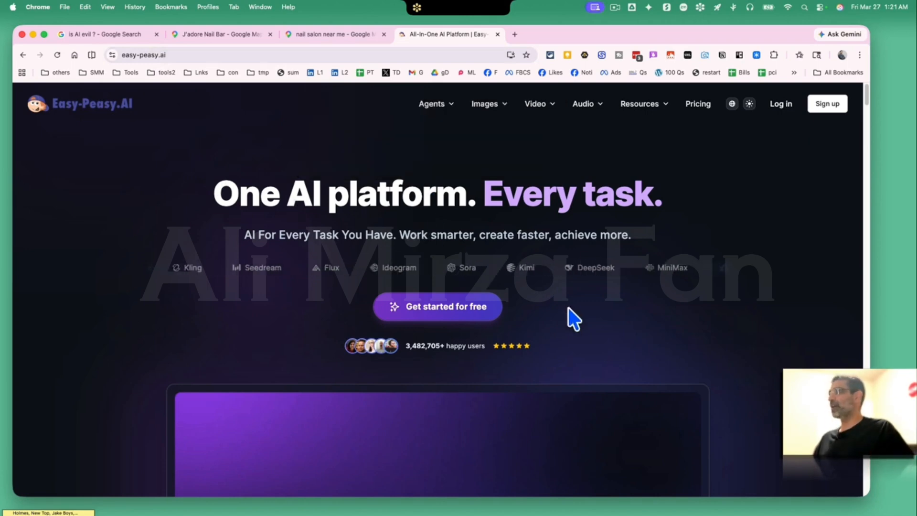
left_click(468, 310)
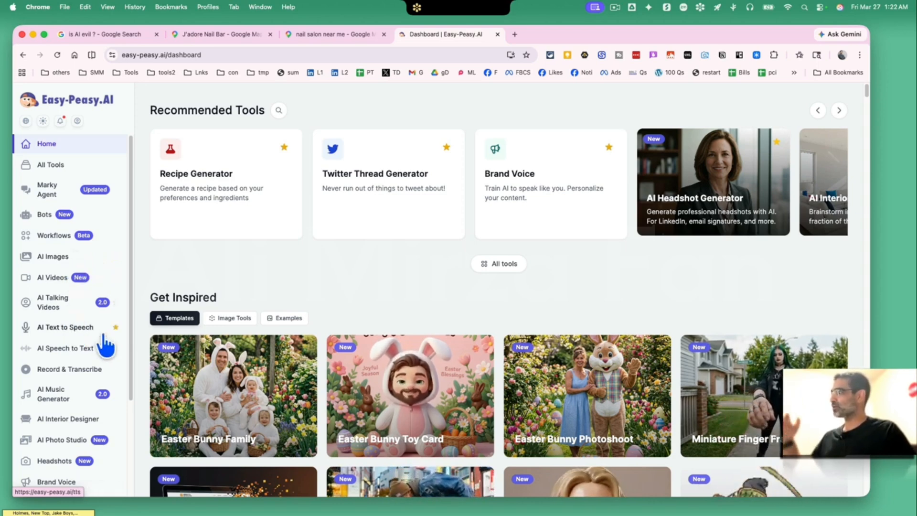
Look through the dashboard's list of AI tools and open Marky Agent
scroll(84, 339, "down", 3)
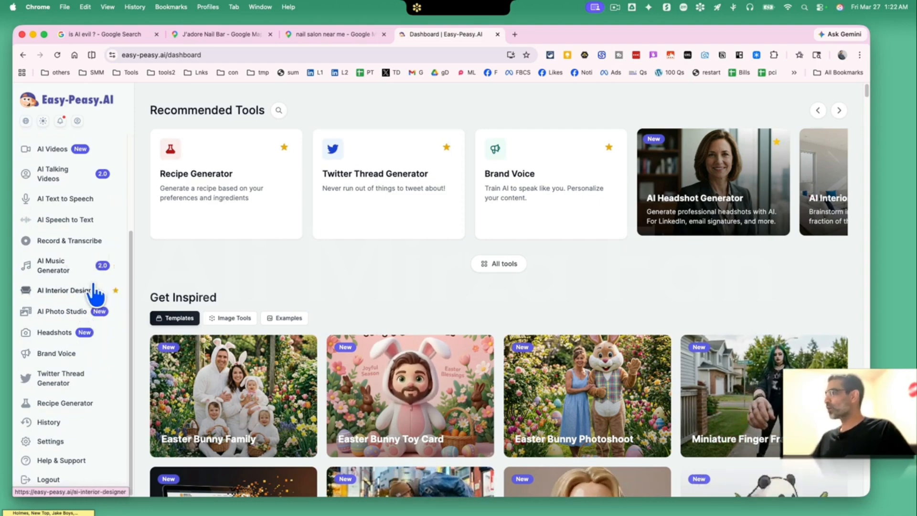
scroll(421, 293, "down", 10)
scroll(439, 286, "up", 10)
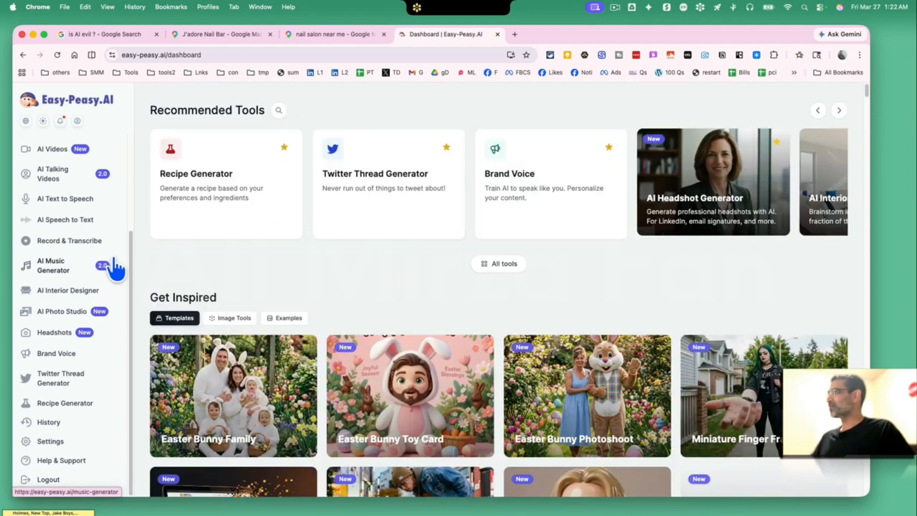
scroll(115, 264, "up", 3)
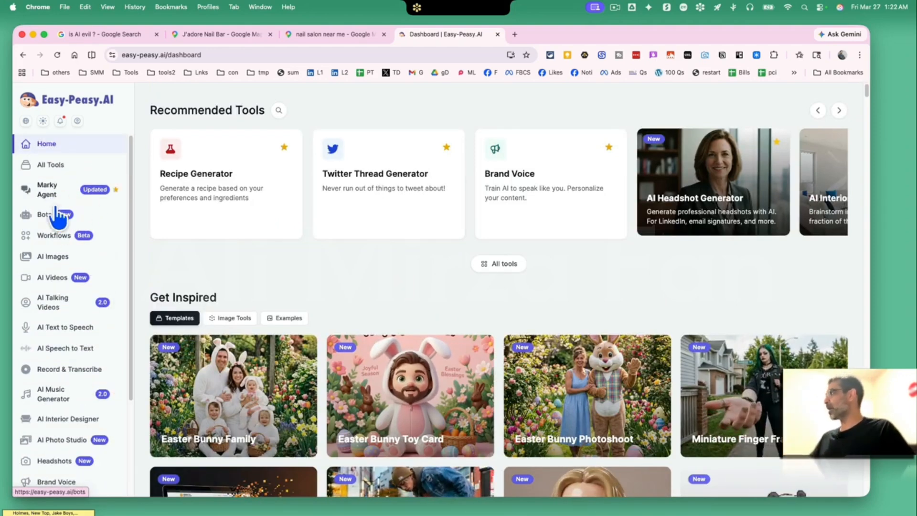
left_click(44, 192)
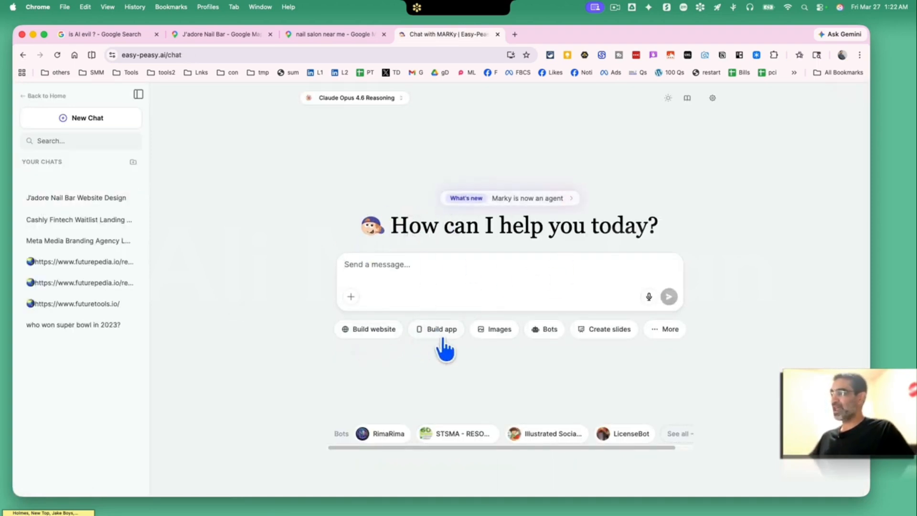
In Build website mode, draft the prompt "build me a beautiful website for a local nail salon" and paste the copied listing details below it
left_click(662, 330)
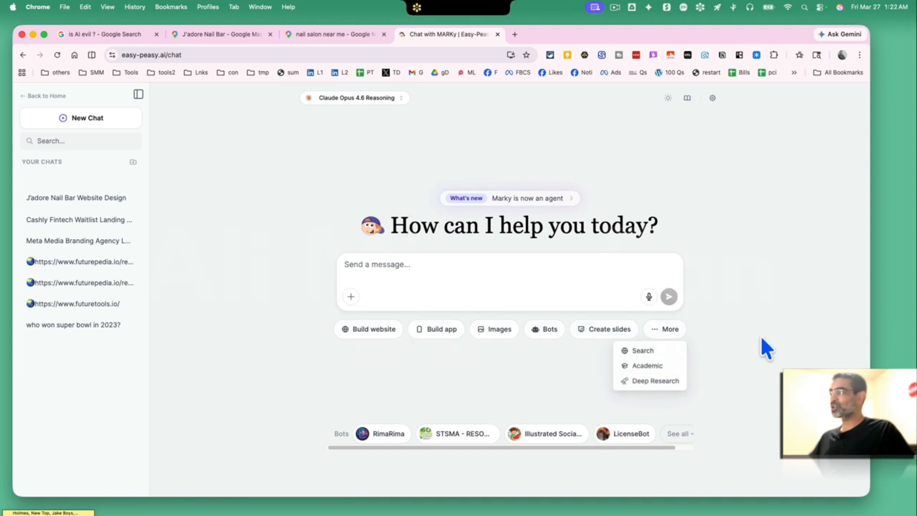
left_click(378, 329)
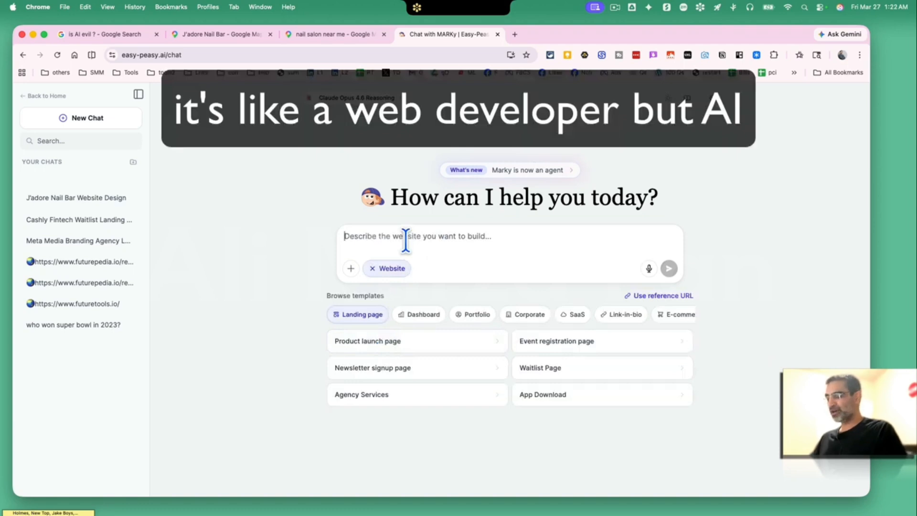
type("b")
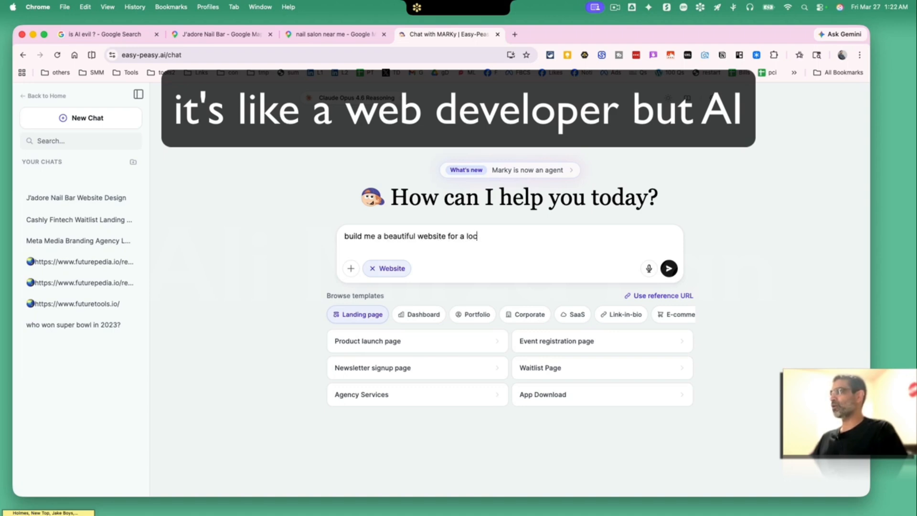
type("nail salon")
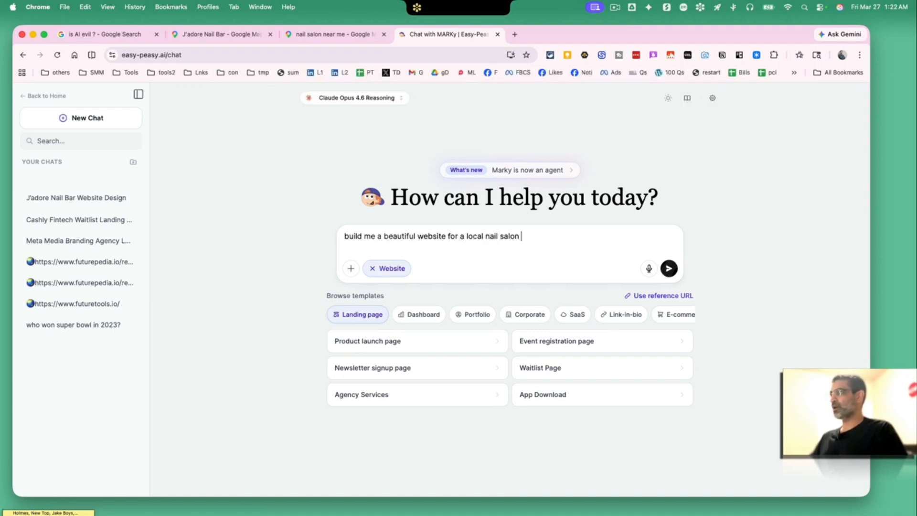
key("super+v")
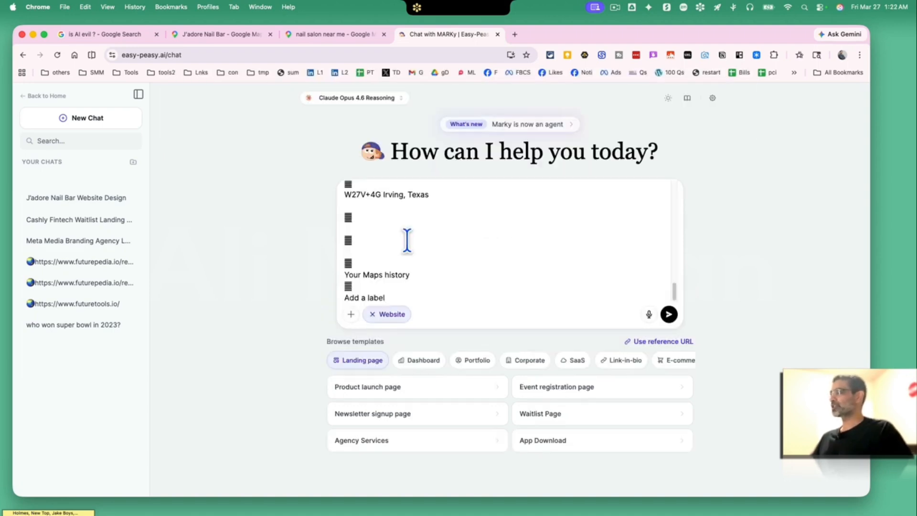
scroll(454, 240, "up", 15)
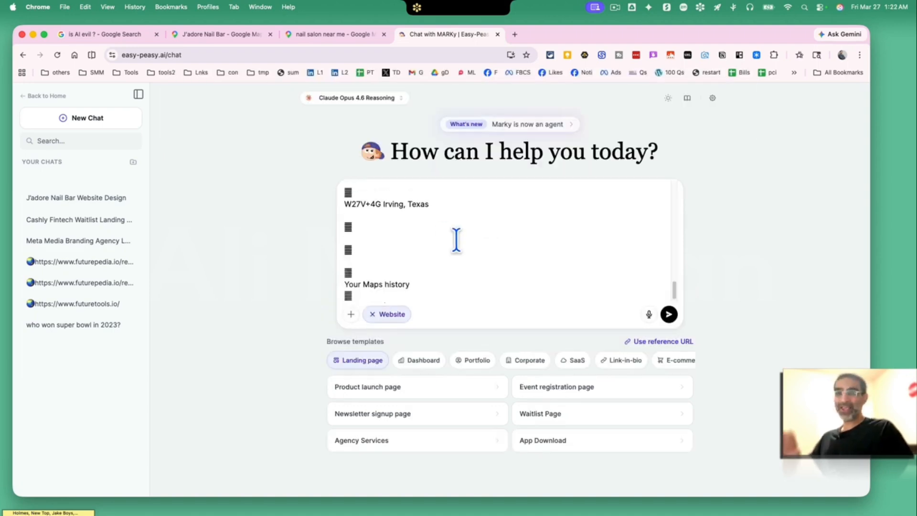
Compare the J'adore Nail Bar listing in Google Maps with the details pasted into the prompt
left_click(200, 38)
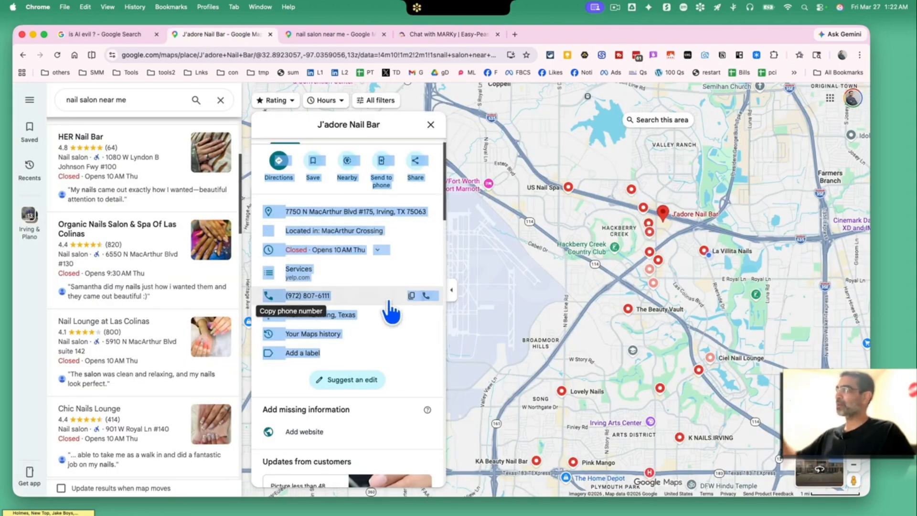
left_click(412, 35)
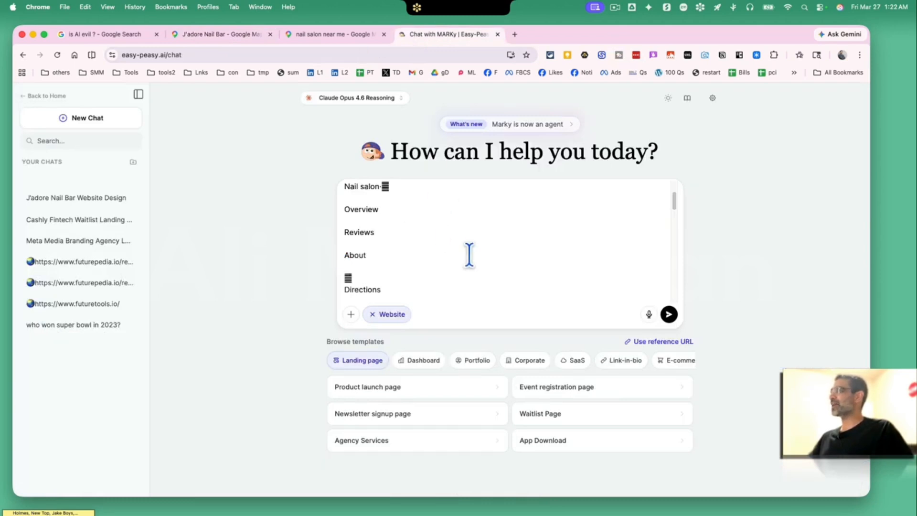
scroll(487, 281, "up", 3)
scroll(493, 280, "down", 6)
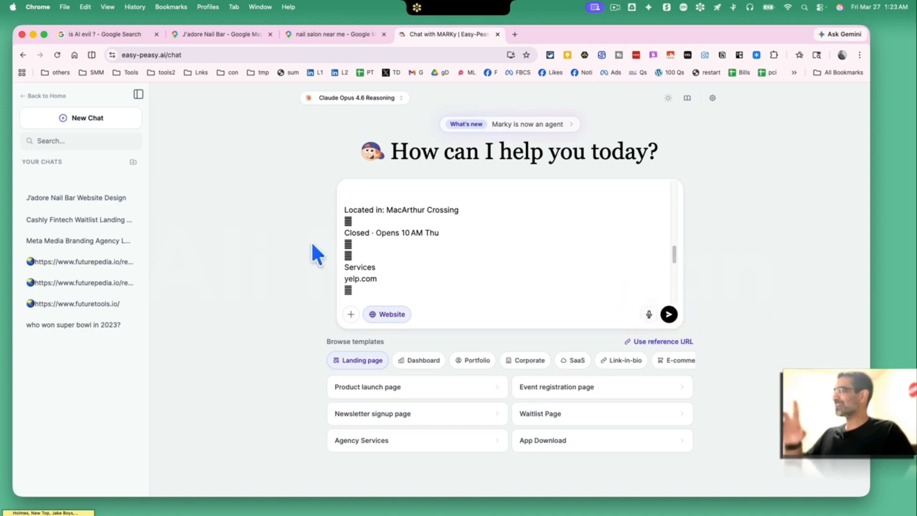
Open the existing J'adore Nail Bar Website Design chat and clear the draft text from its message box
left_click(82, 198)
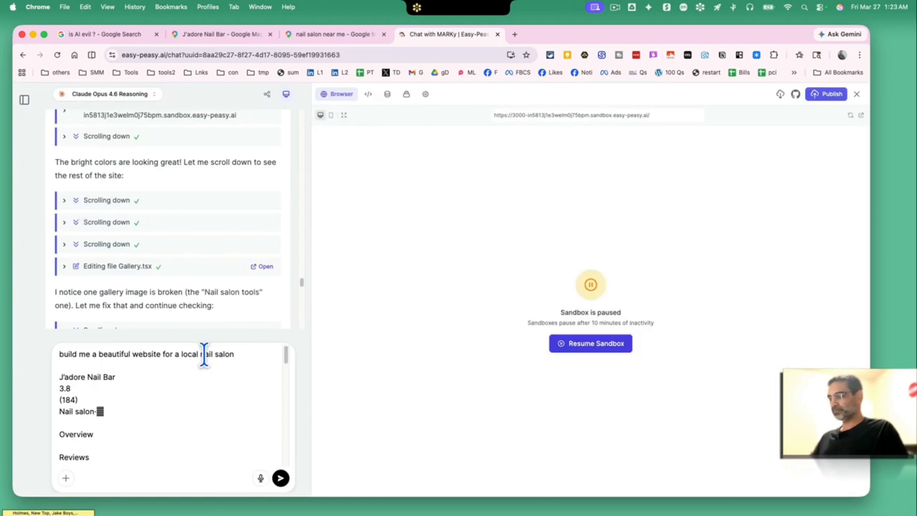
key("super+a")
key("BackSpace")
Go back to the chat's original nail salon prompt and resume the paused website sandbox
scroll(255, 248, "down", 10)
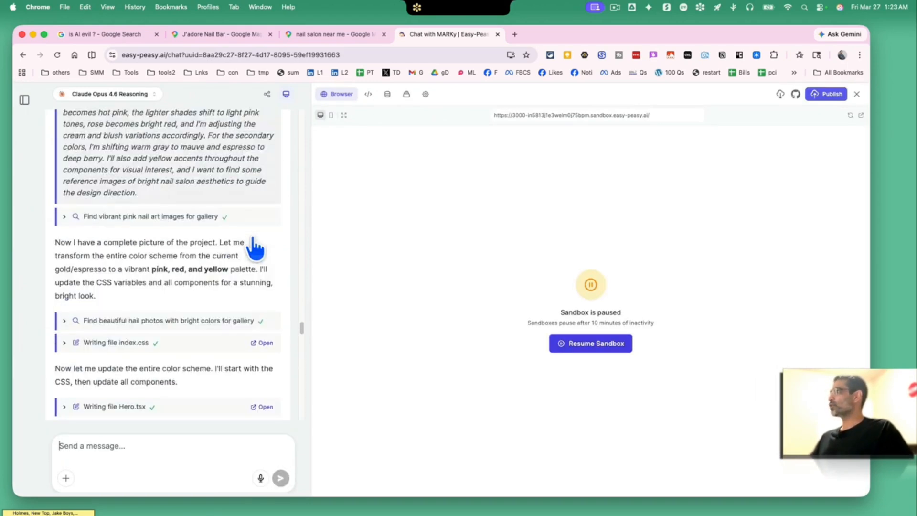
scroll(255, 248, "up", 20)
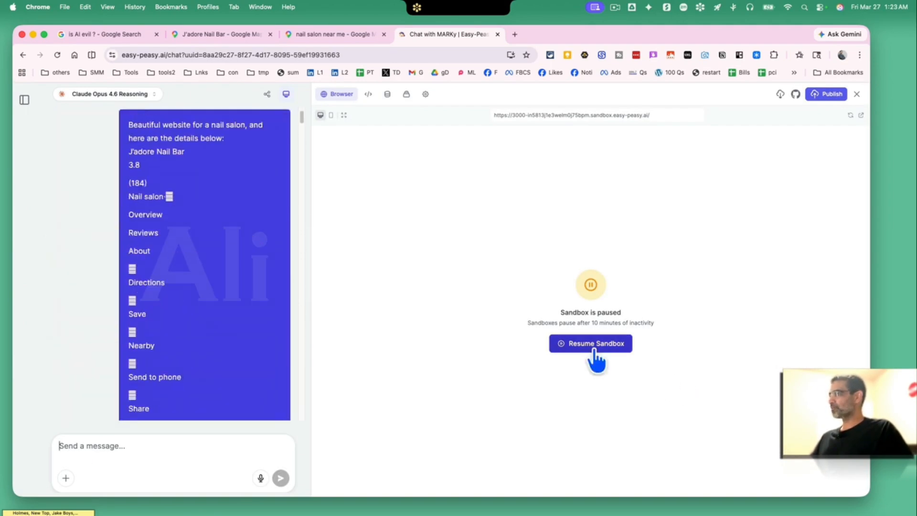
left_click(594, 347)
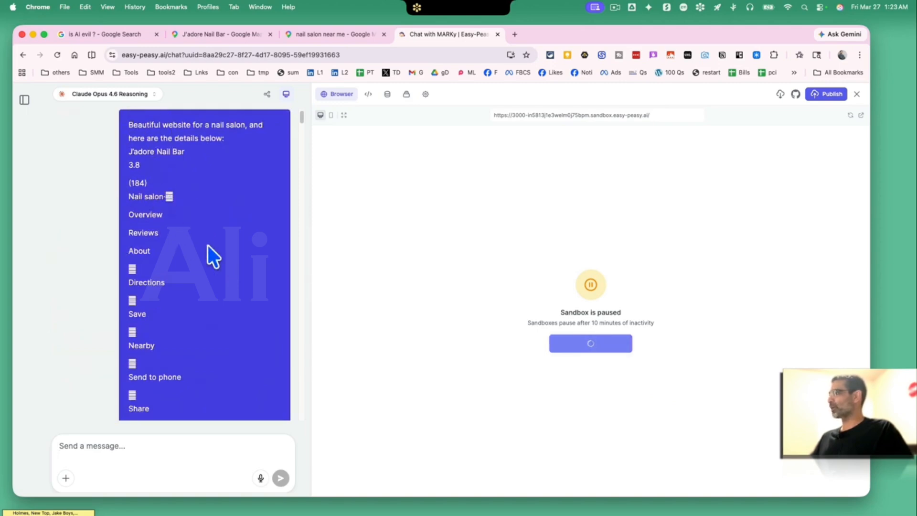
Review the agent's build log in the chat, from the research and written component files to the preview deployment
scroll(215, 249, "down", 20)
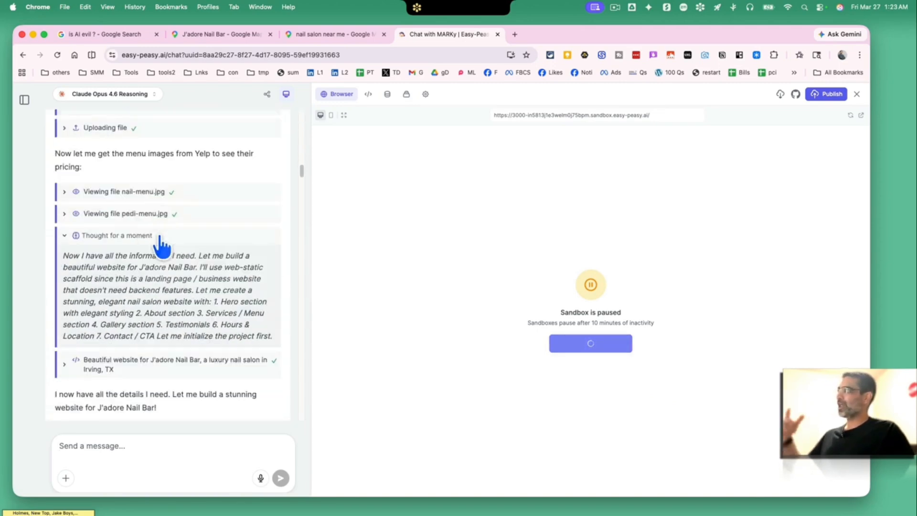
scroll(188, 245, "down", 15)
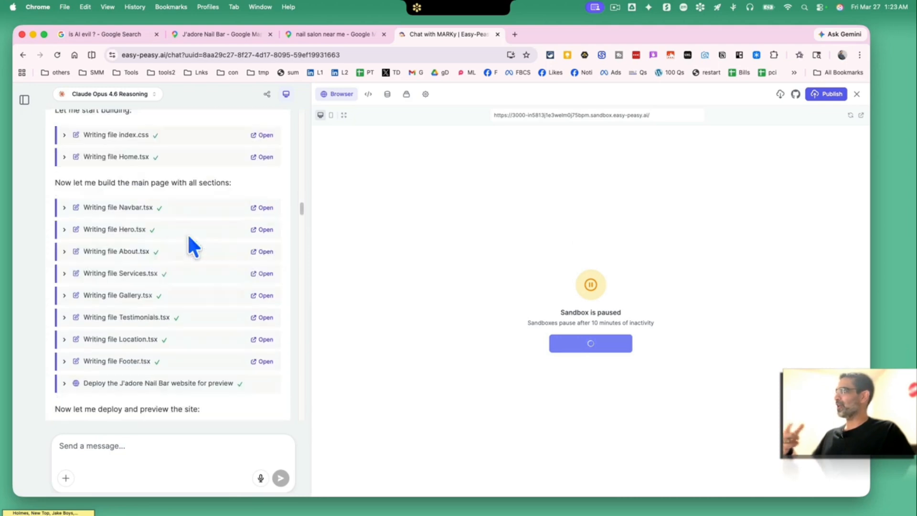
scroll(191, 246, "down", 4)
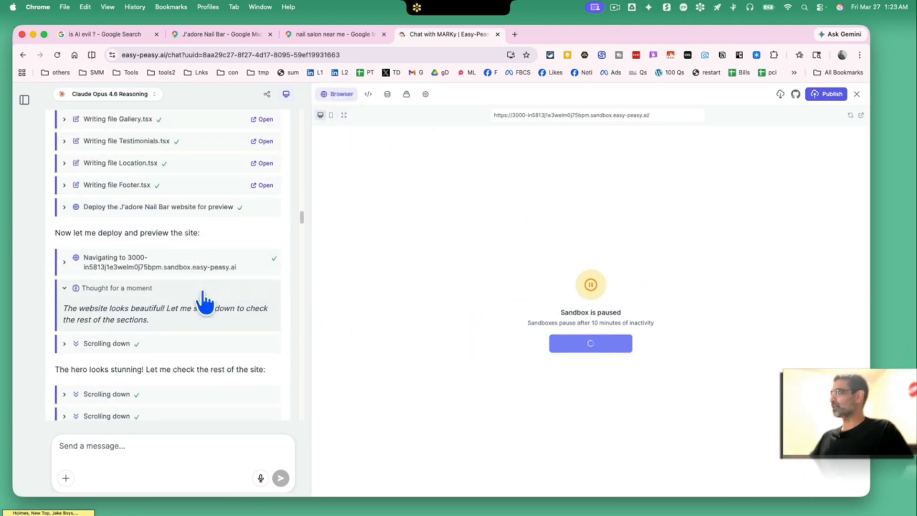
scroll(201, 301, "down", 3)
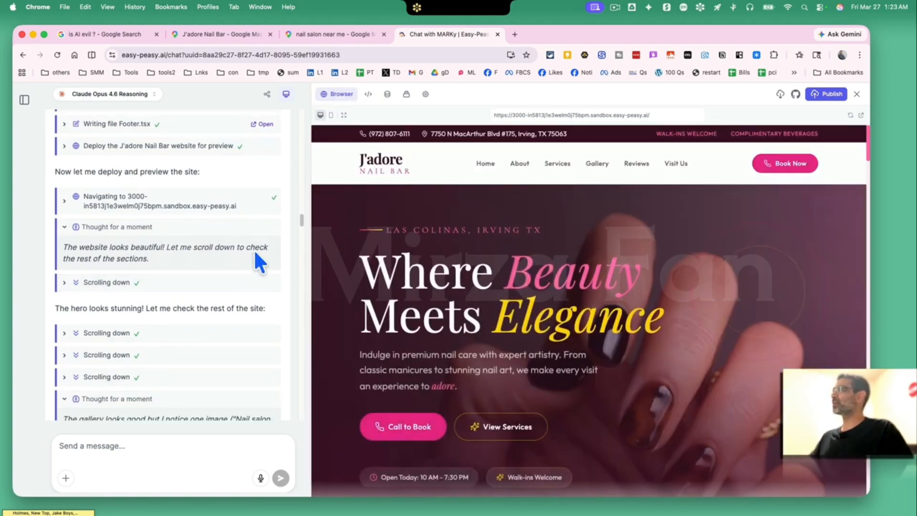
Inspect vite.config.ts in the project's code alongside the agent's log, and return to the live website preview
left_click(368, 94)
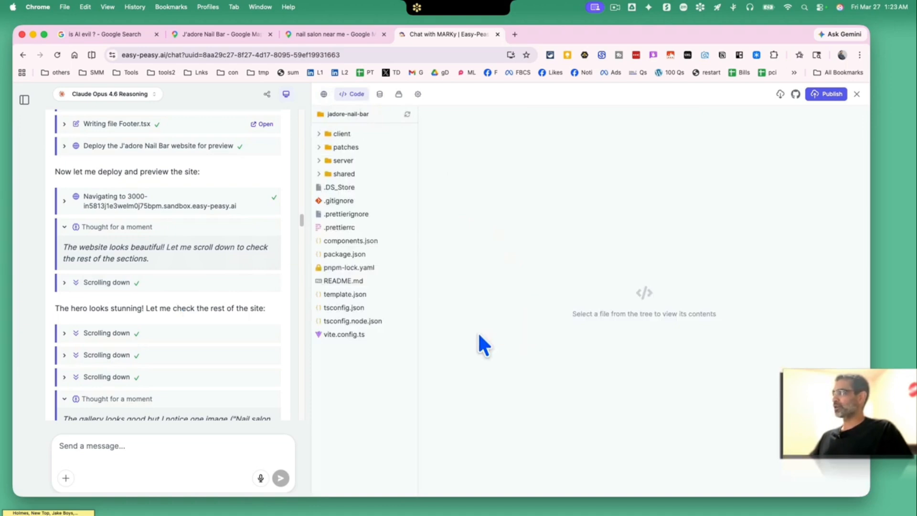
left_click(375, 334)
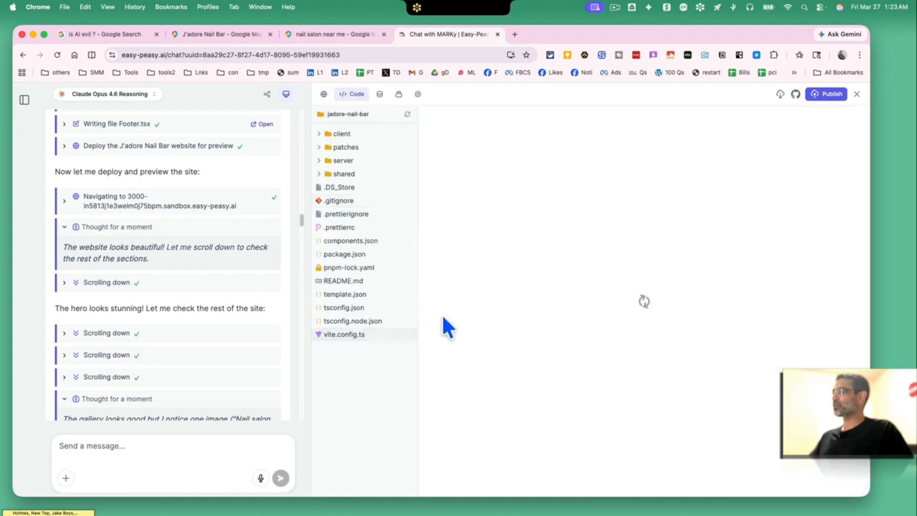
scroll(229, 305, "down", 5)
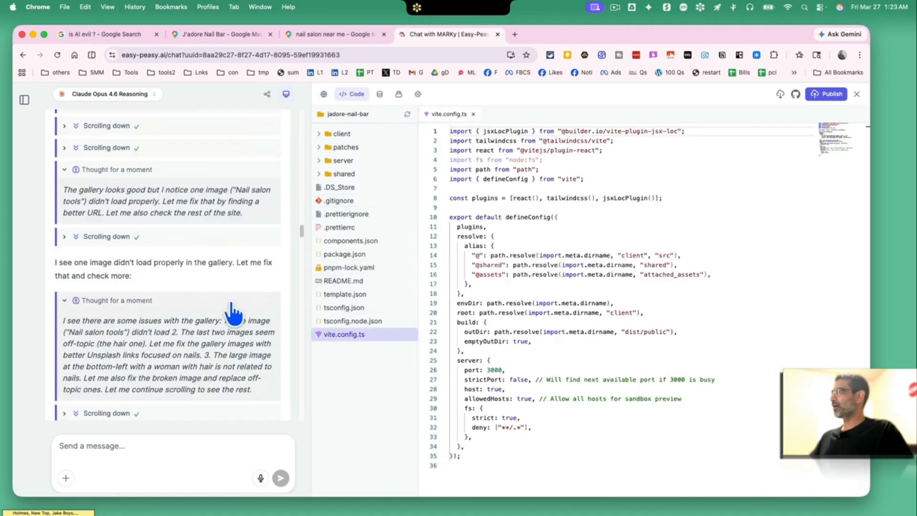
scroll(229, 308, "down", 15)
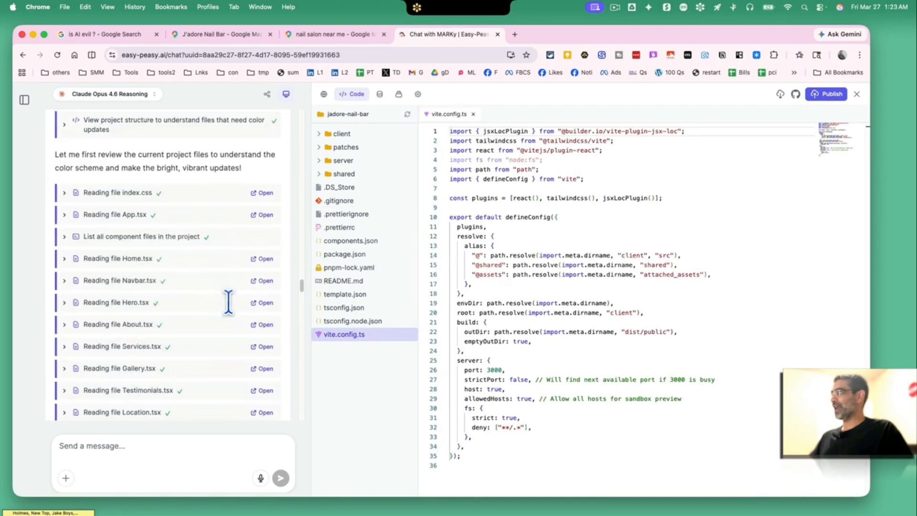
scroll(229, 303, "down", 5)
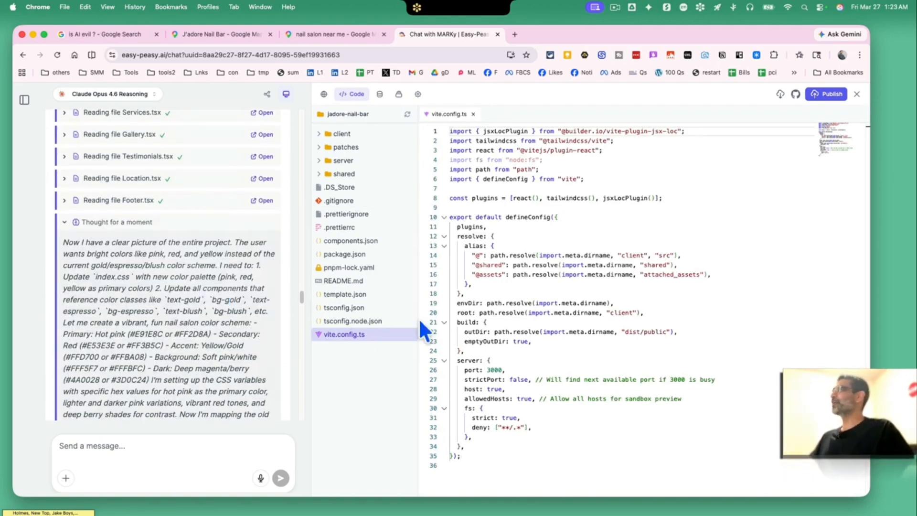
left_click(323, 94)
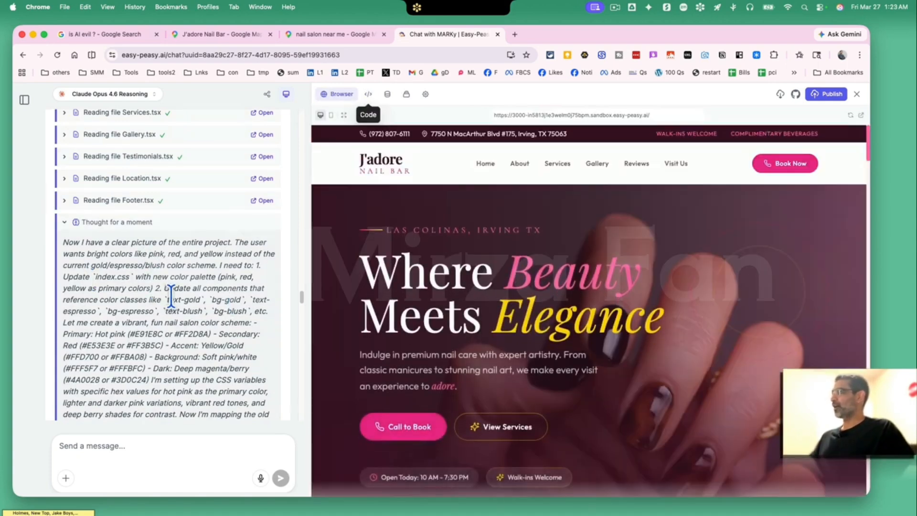
Read the chat's "use bright colors like pink, red, yellow" request and the agent's color scheme reasoning below it
scroll(171, 297, "up", 16)
scroll(172, 301, "down", 11)
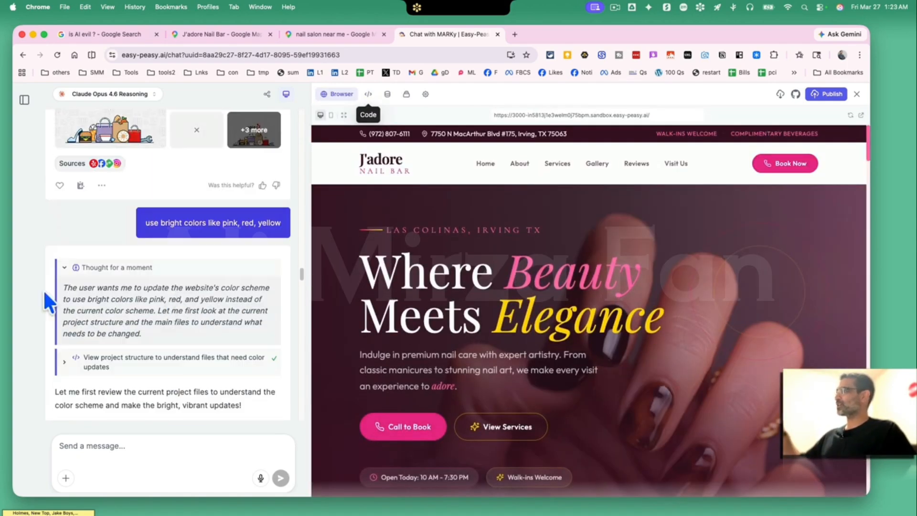
scroll(172, 296, "down", 3)
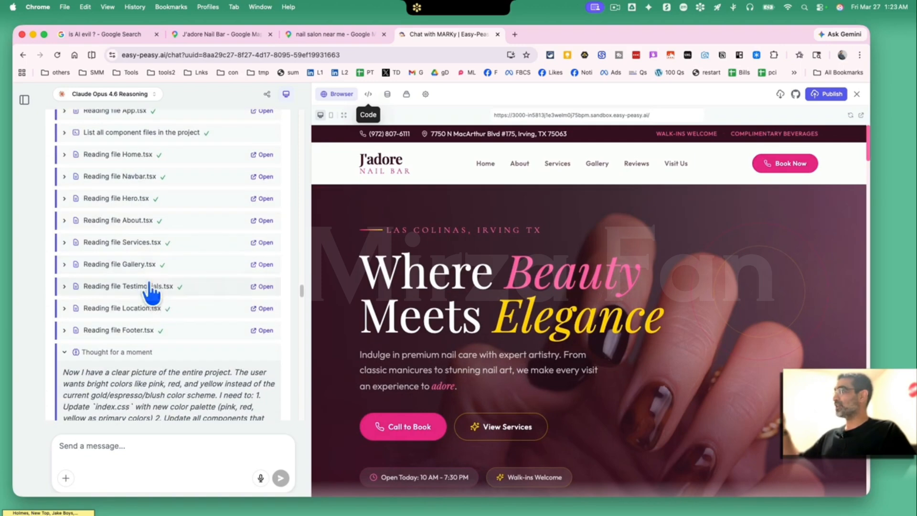
left_click(65, 222)
left_click(65, 221)
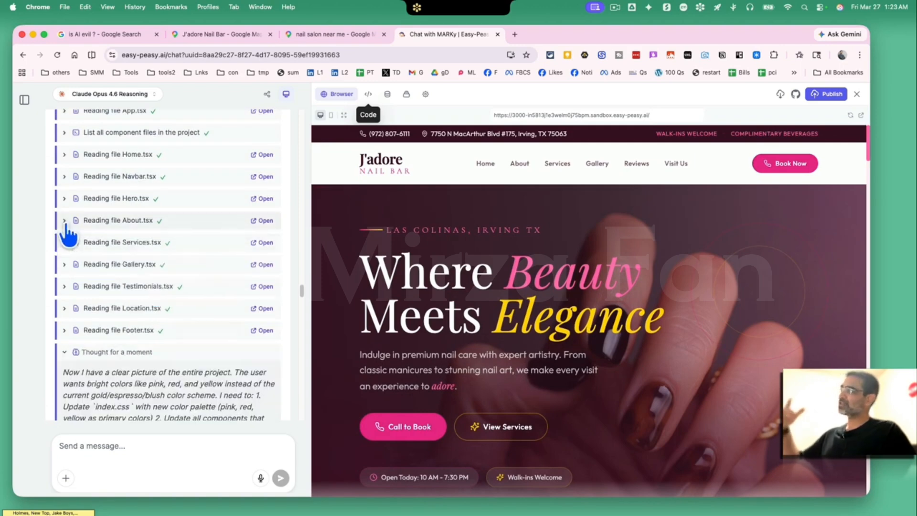
scroll(215, 363, "down", 9)
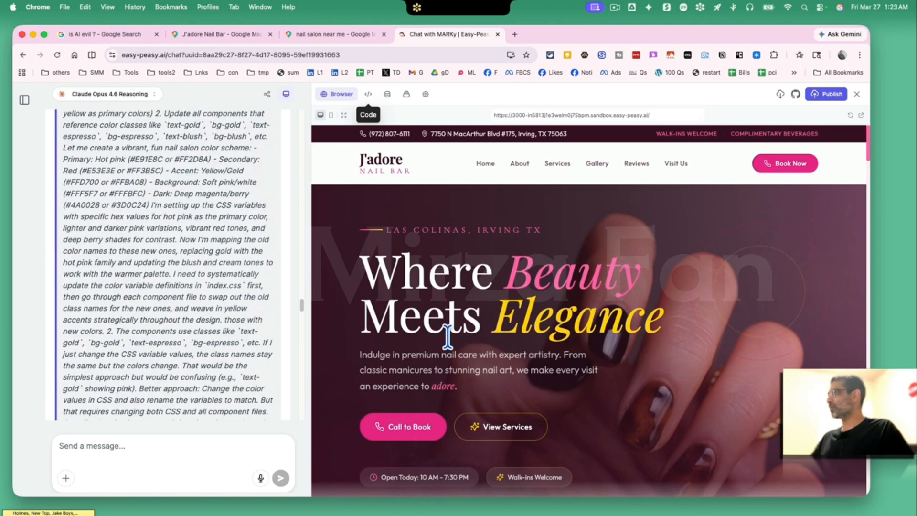
scroll(556, 342, "down", 7)
scroll(564, 340, "up", 7)
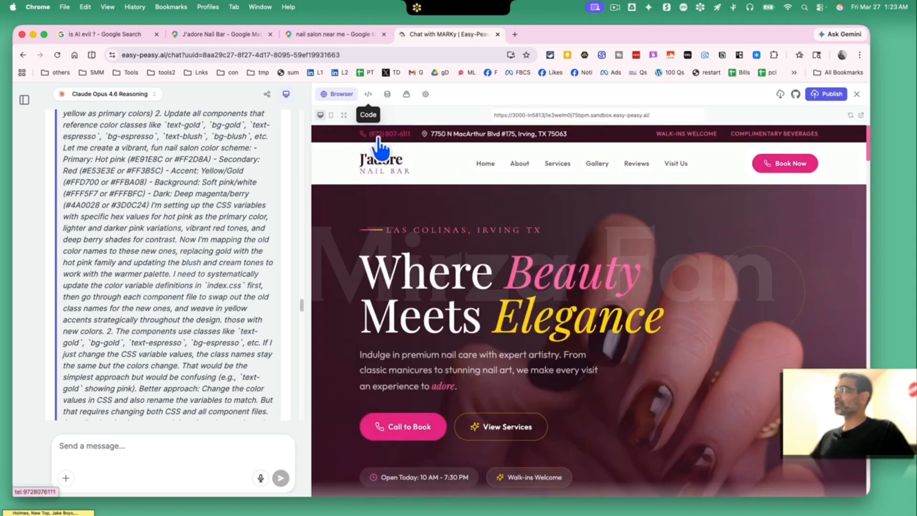
Check the J'adore Nail Bar listing and the nail salon search results in Google Maps, and return to the website chat
left_click(193, 41)
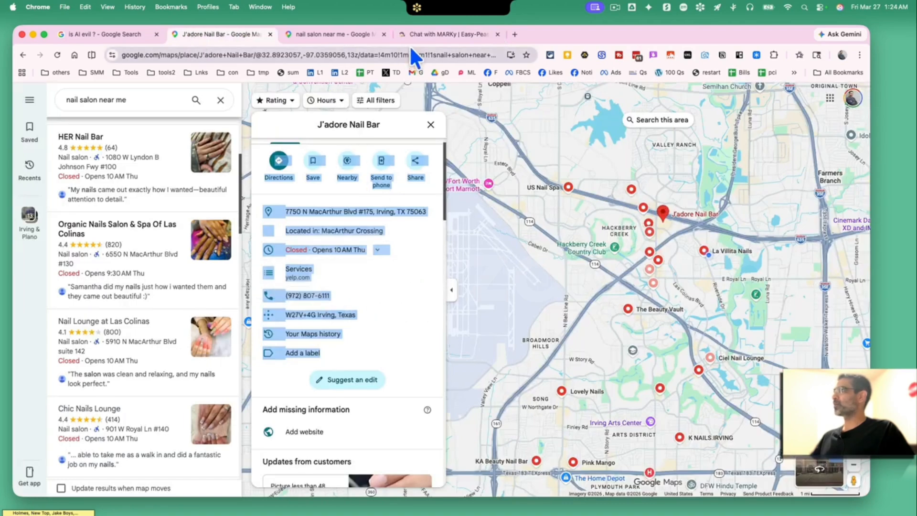
left_click(339, 37)
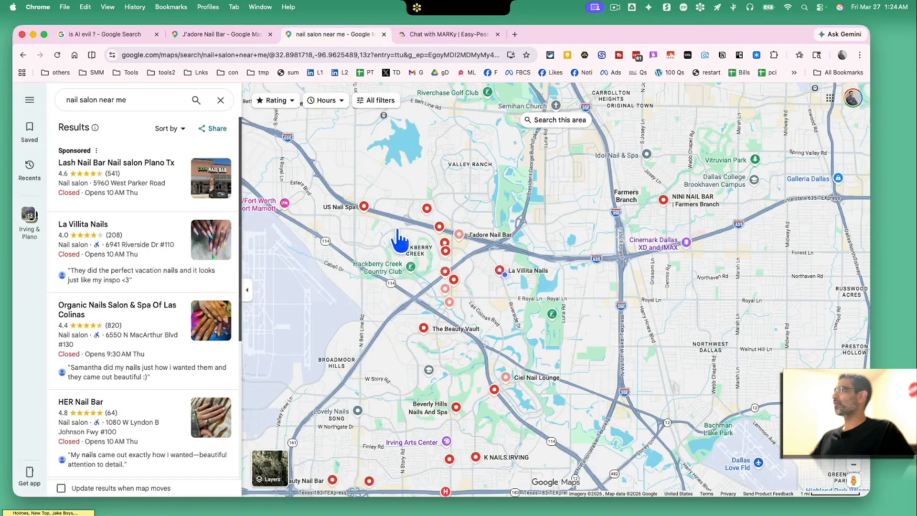
left_click(426, 37)
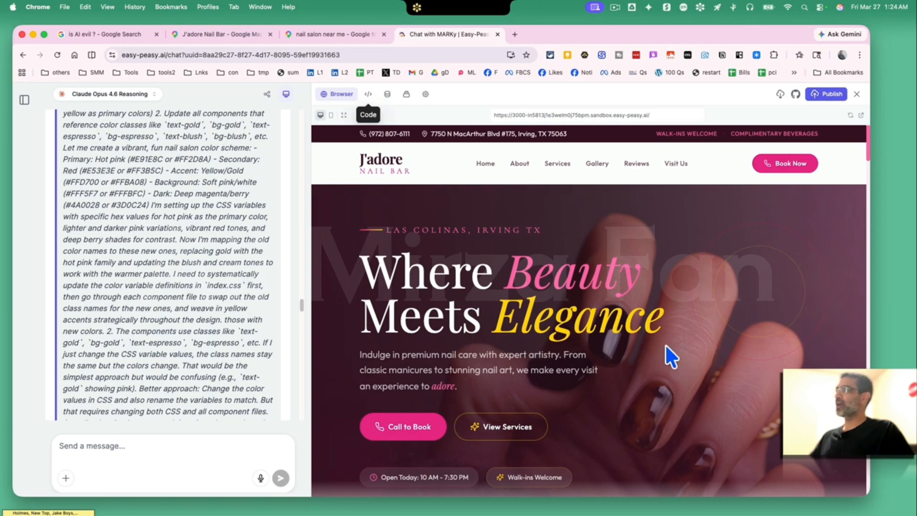
Examine the previewed website from the hero through the service prices and gallery to the Visit Us section
scroll(666, 346, "down", 3)
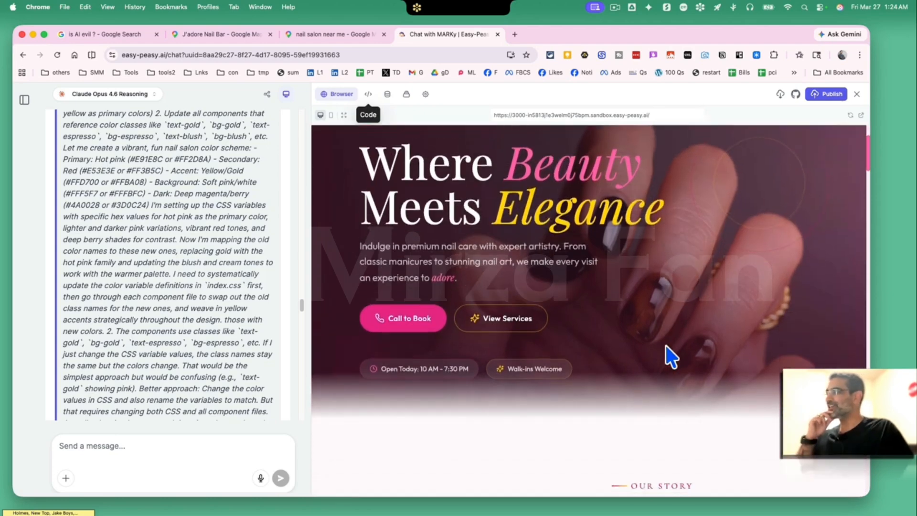
scroll(666, 346, "down", 20)
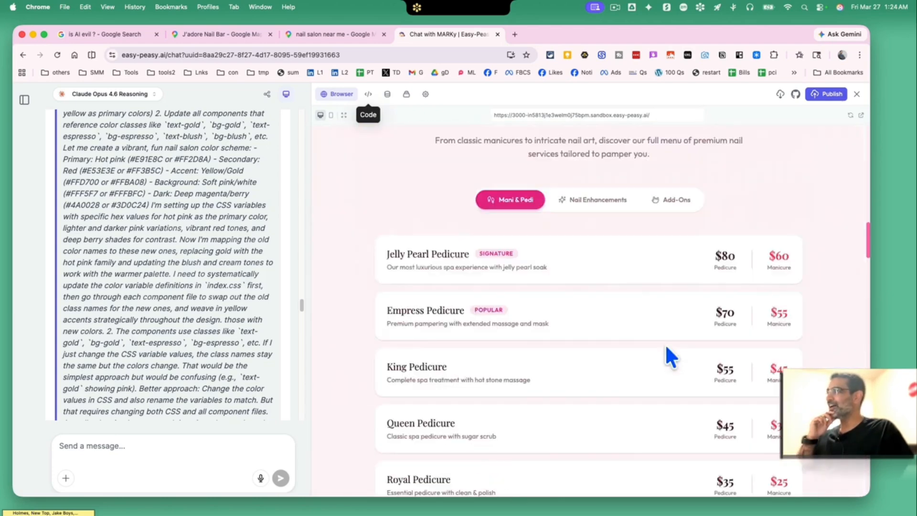
scroll(666, 347, "down", 6)
scroll(666, 347, "up", 5)
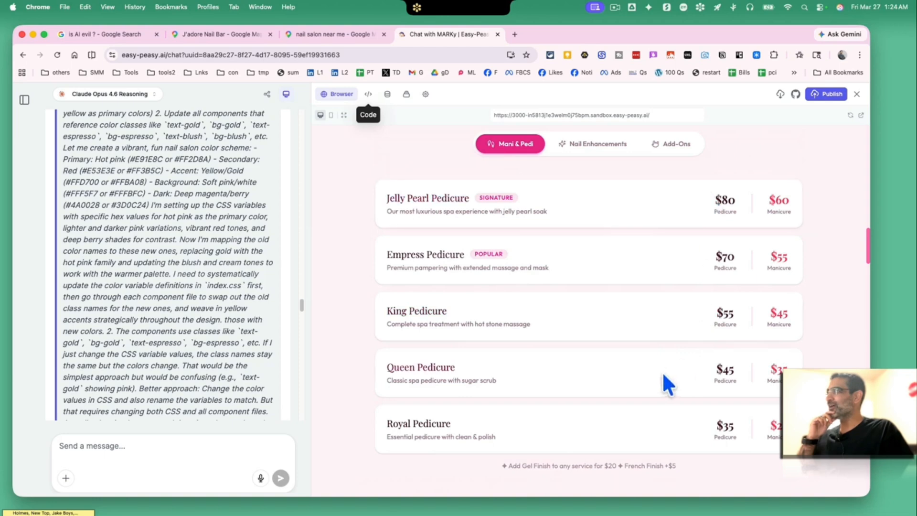
scroll(664, 377, "down", 15)
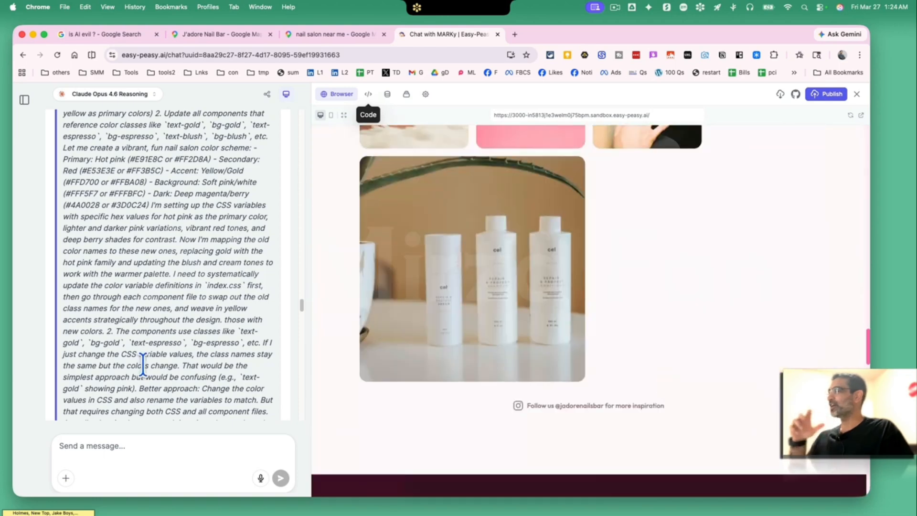
scroll(514, 360, "down", 10)
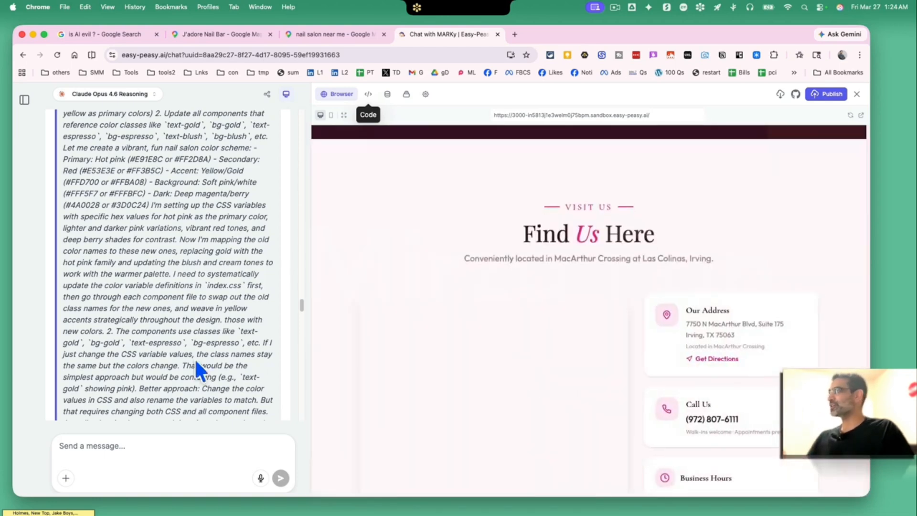
Read the agent's color update summary in the chat and examine the preview's location, business hours and footer
scroll(196, 361, "down", 15)
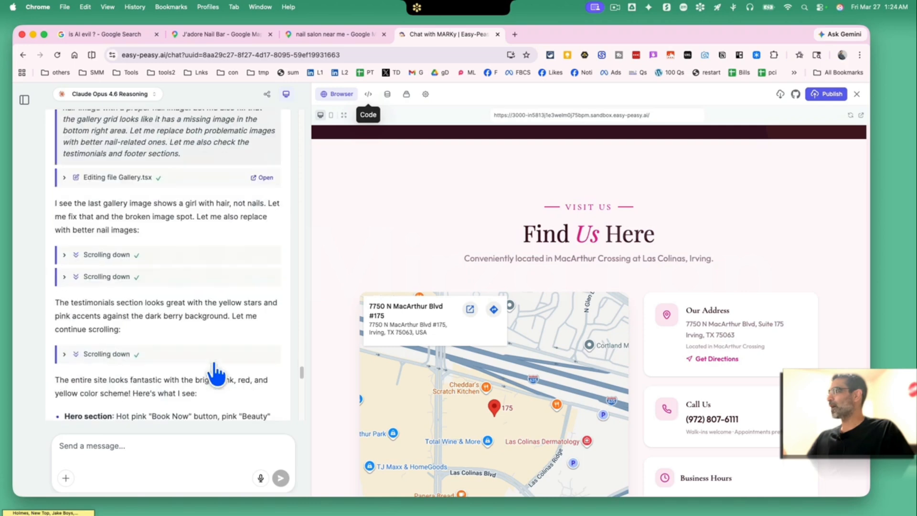
scroll(216, 373, "down", 10)
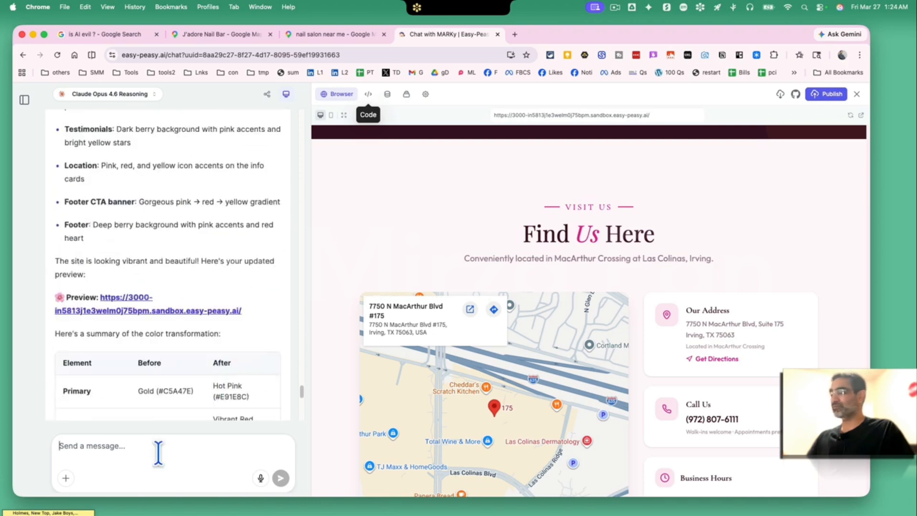
scroll(583, 409, "down", 3)
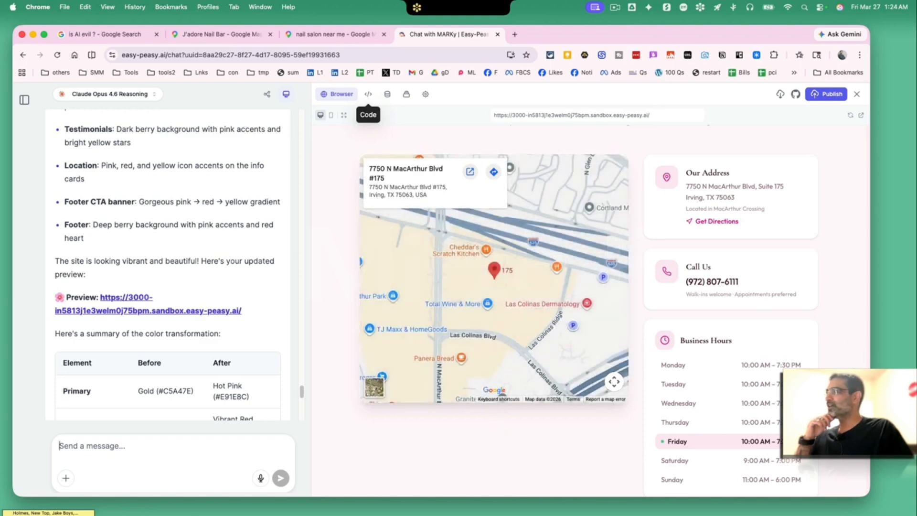
scroll(510, 344, "down", 2)
scroll(776, 387, "down", 8)
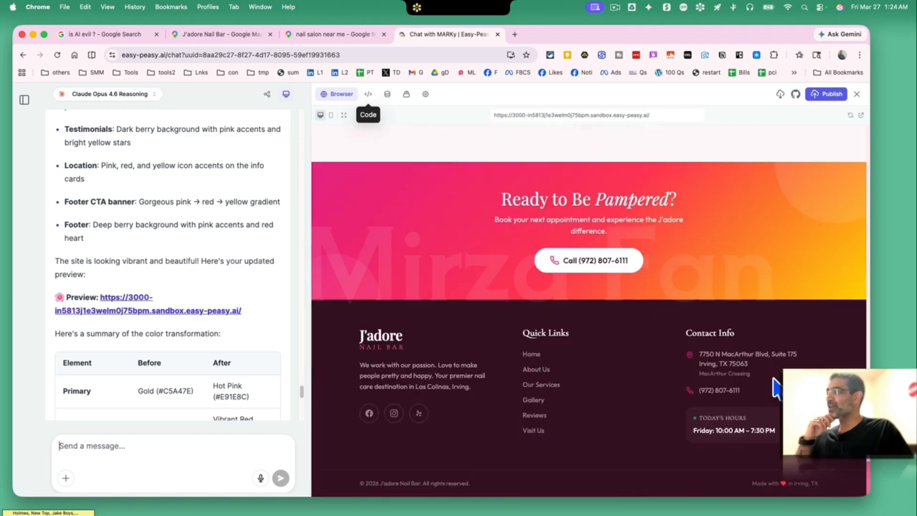
Return to the top of the previewed website and look through its Our Story, services and Nail Inspirations sections
scroll(776, 387, "up", 15)
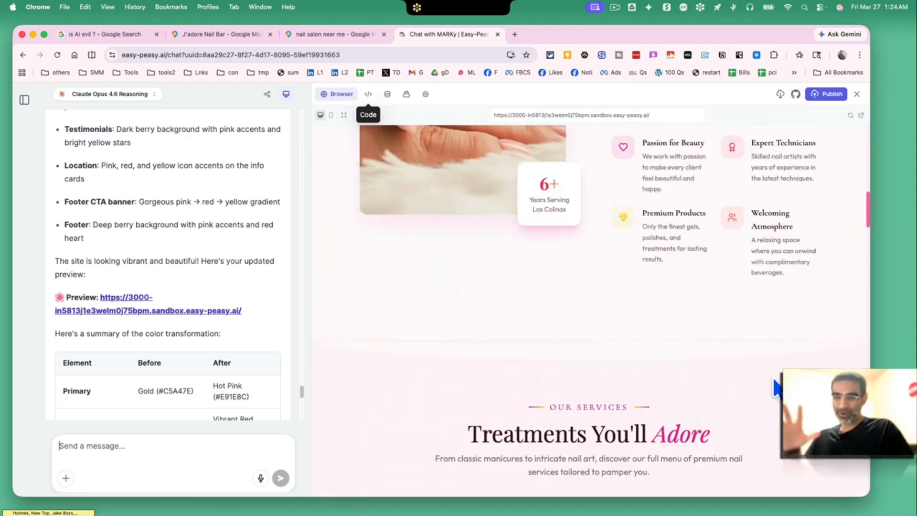
scroll(776, 387, "up", 6)
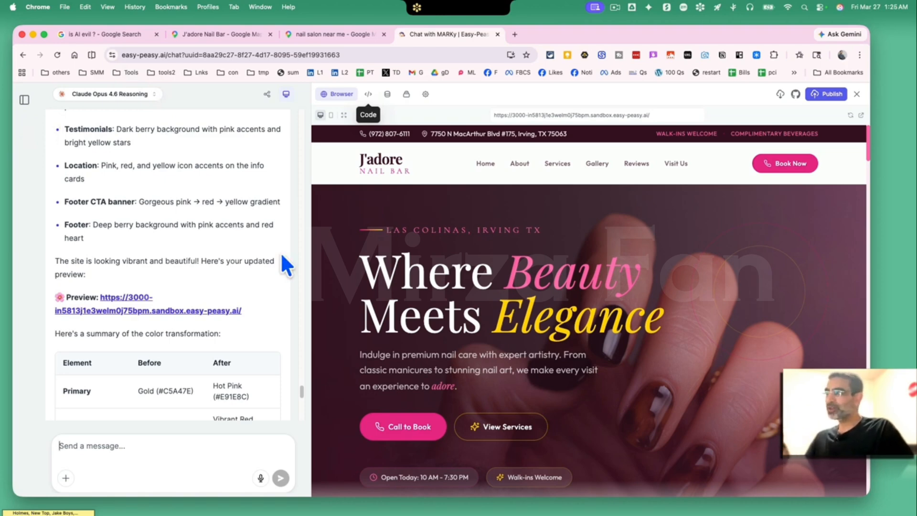
scroll(546, 303, "down", 7)
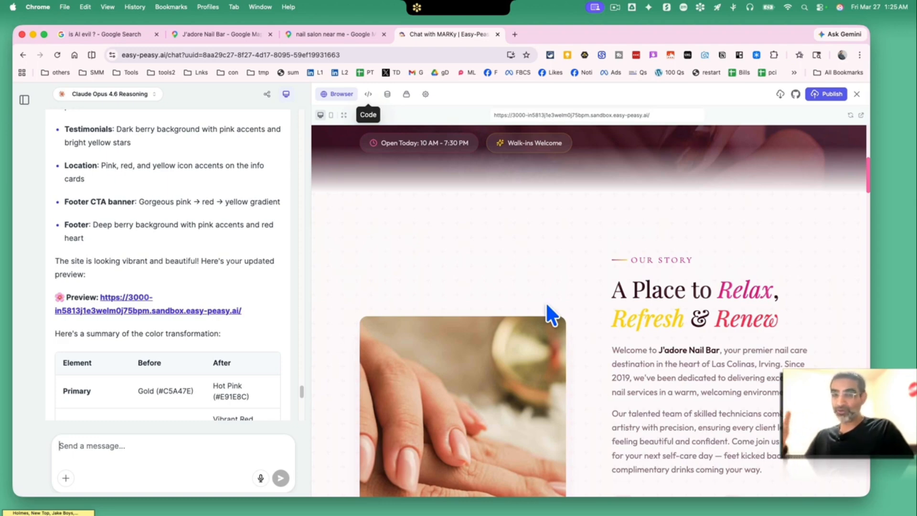
scroll(549, 313, "down", 10)
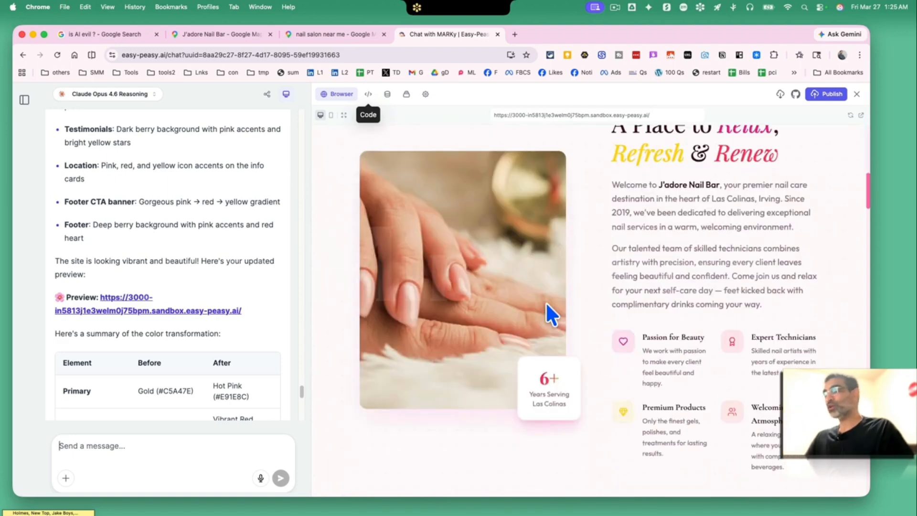
scroll(606, 306, "down", 10)
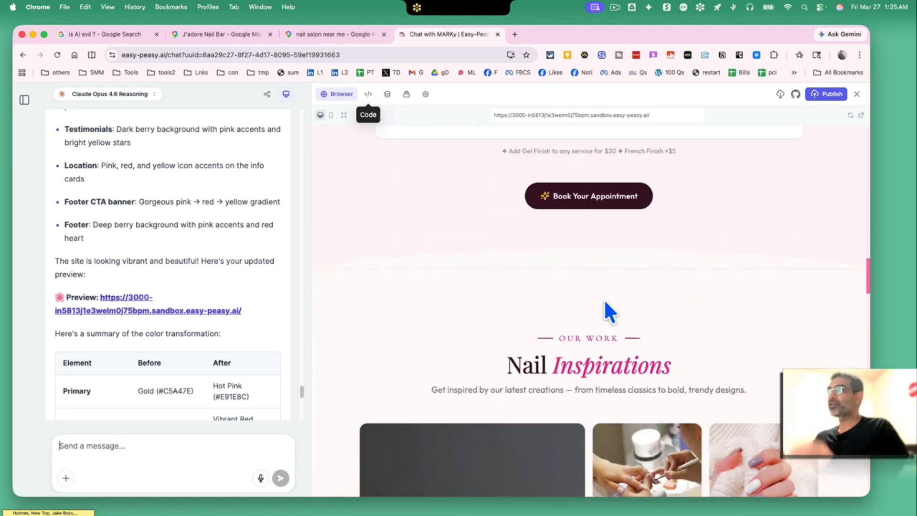
Leave the chat and load the Easy-Peasy.AI home page at easy-peasy.ai
left_click_drag(168, 55, 187, 85)
key("BackSpace")
key("Return")
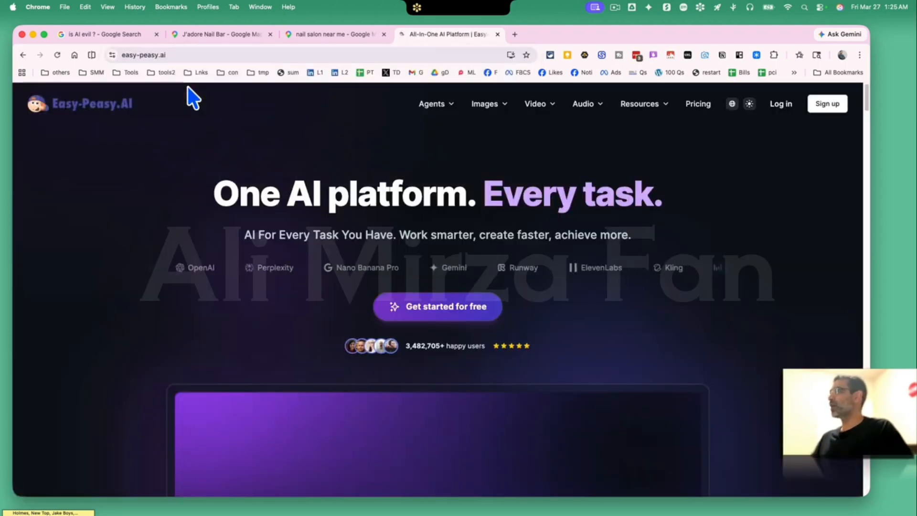